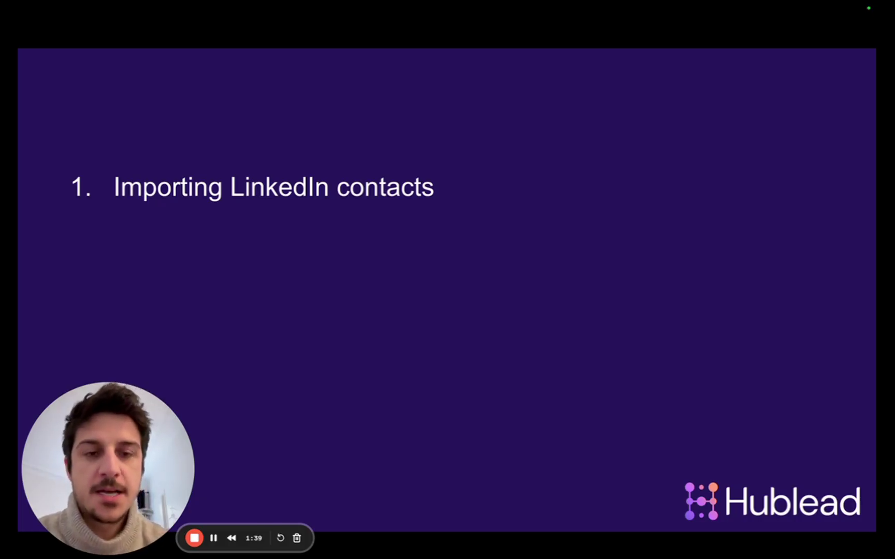
key("Right")
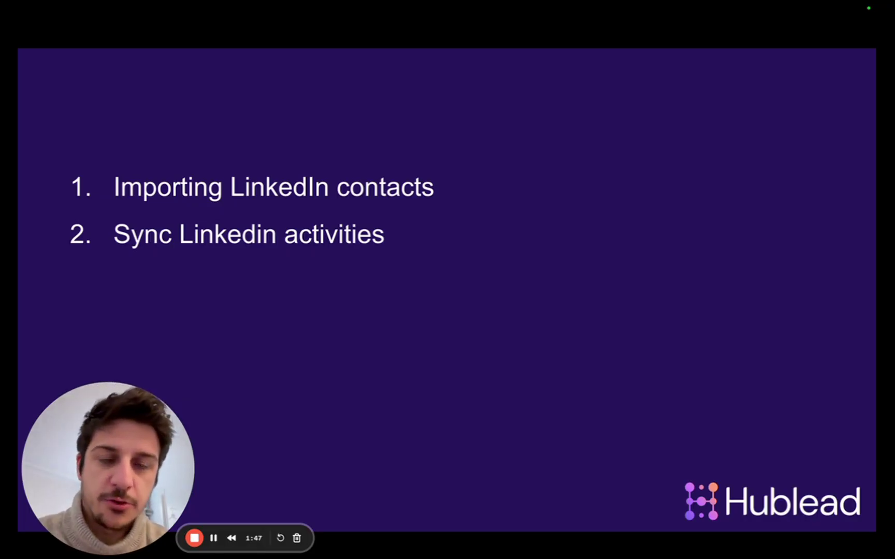
key("Right")
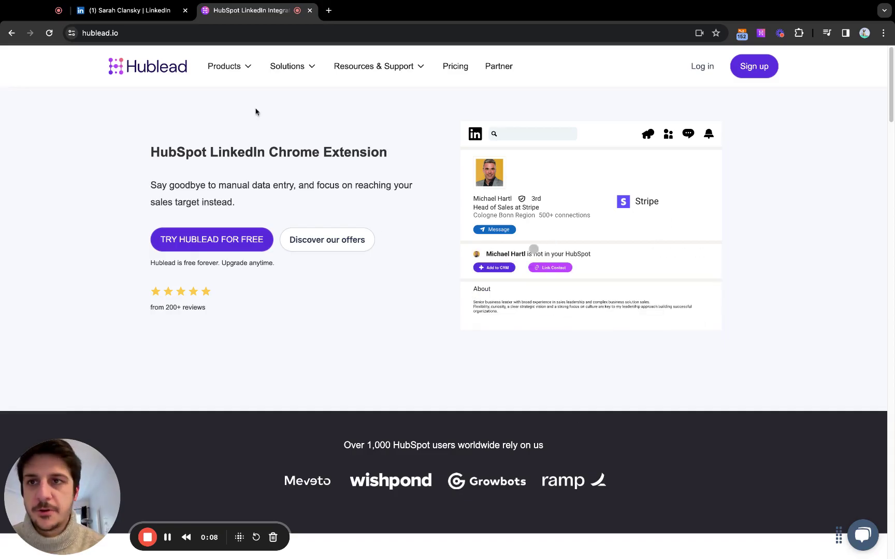
Step: Switch to the LinkedIn profile, search HubSpot for "stripe" in the contact linking dialog, and create the profile as a new contact
left_click(130, 11)
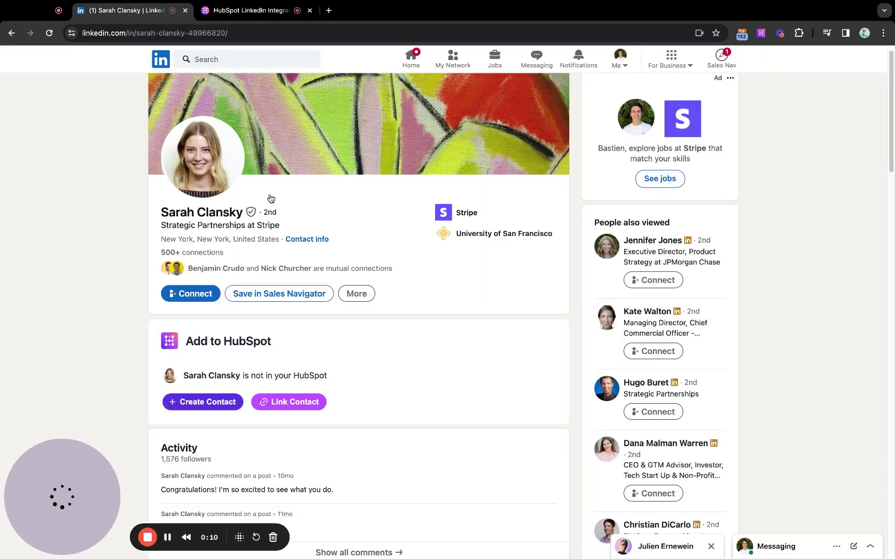
scroll(264, 243, "down", 1)
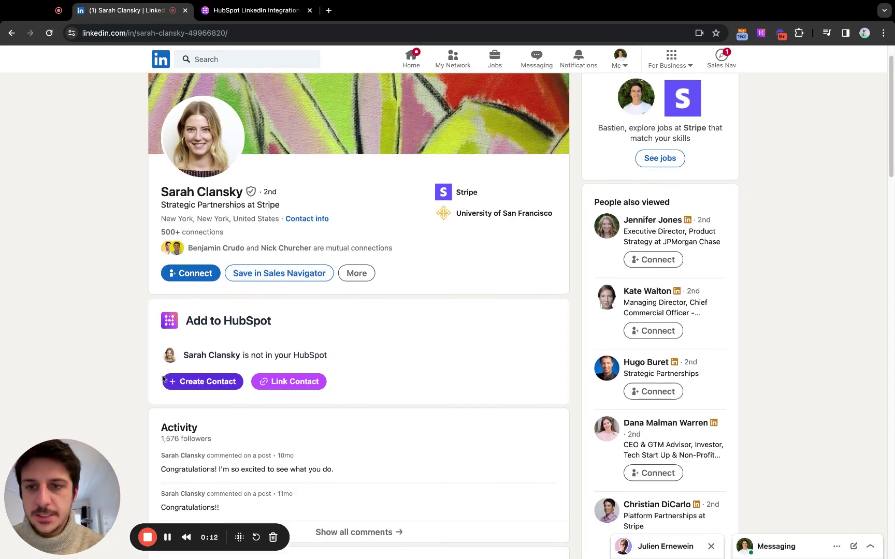
scroll(328, 398, "down", 1)
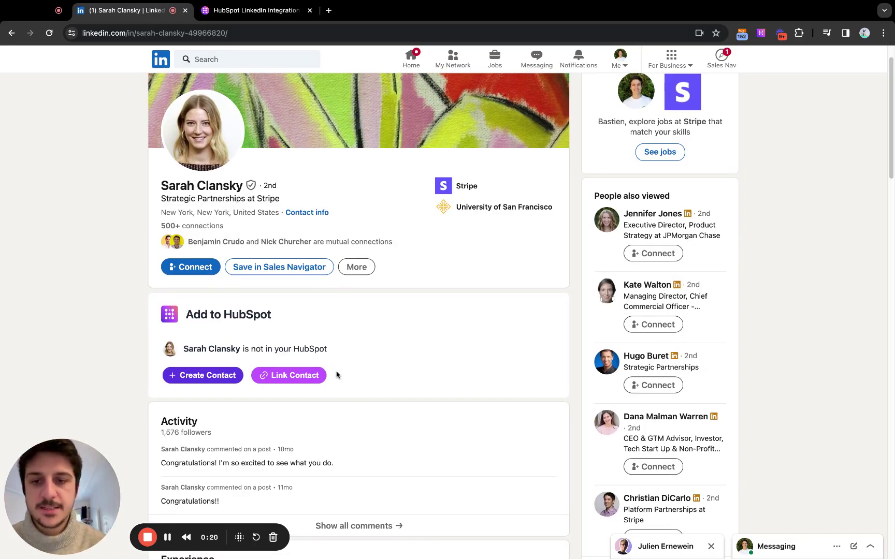
scroll(336, 374, "down", 4)
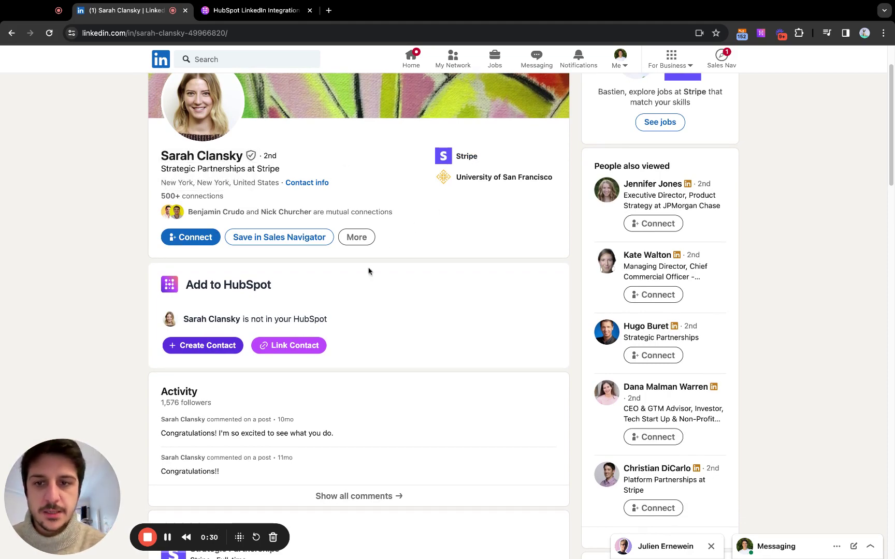
left_click(290, 346)
left_click(303, 311)
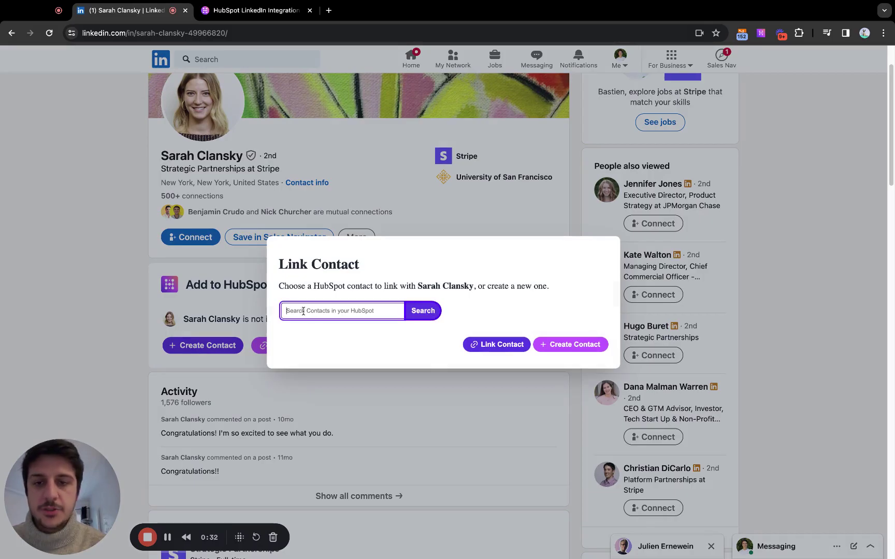
type("stripe")
key("Return")
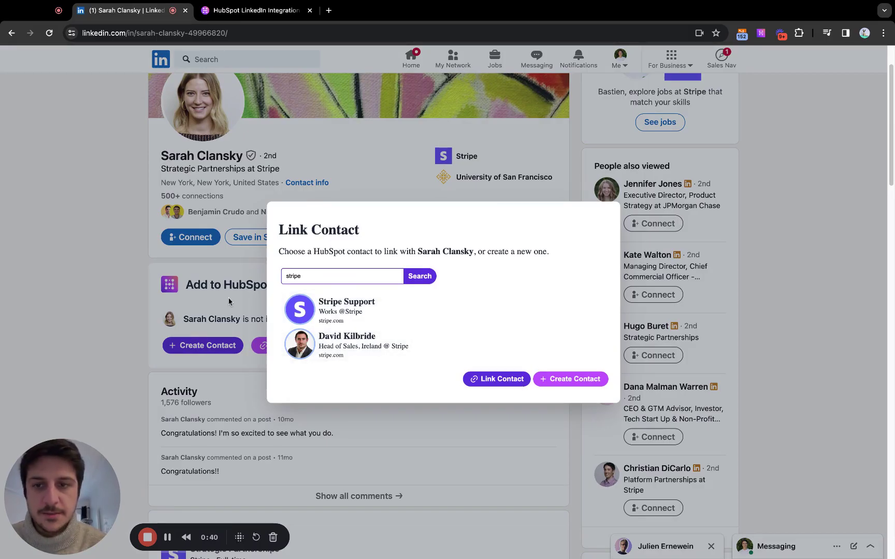
left_click(586, 383)
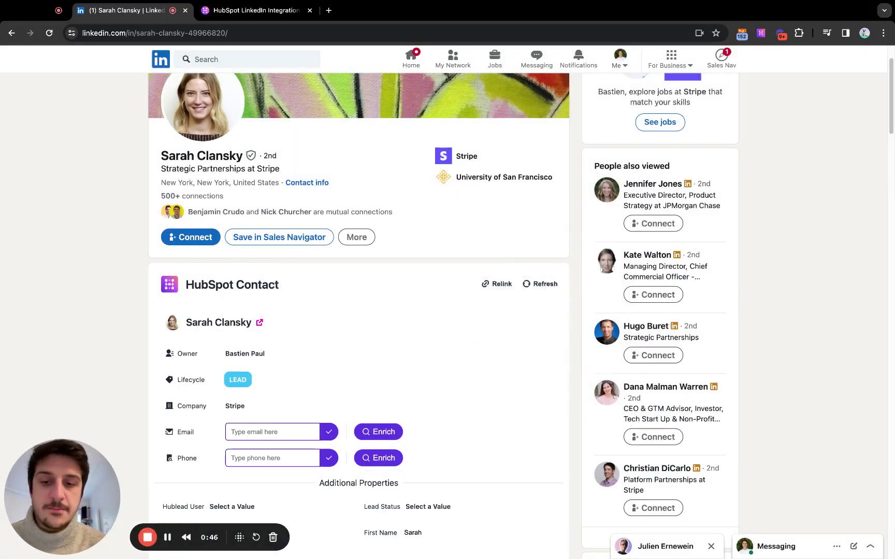
Step: Enrich the new HubSpot contact's email address from the contact card on the LinkedIn profile
scroll(539, 362, "down", 2)
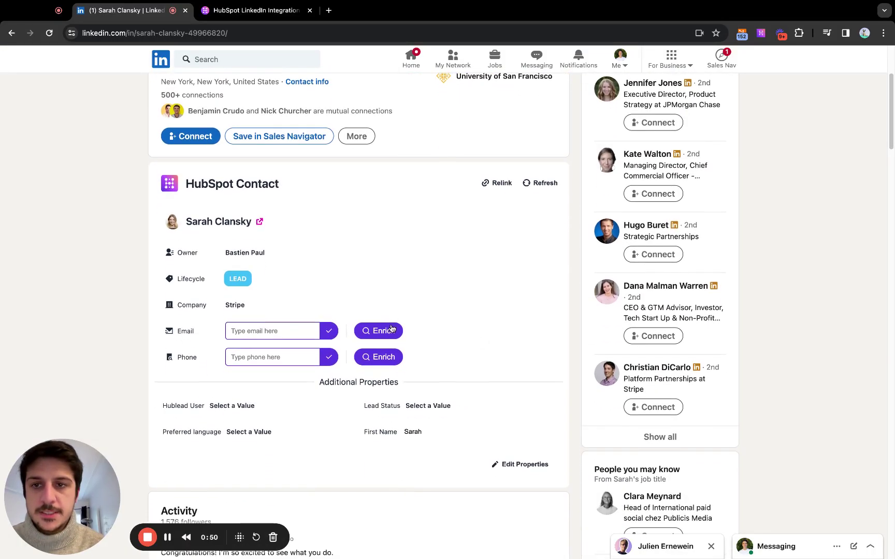
scroll(392, 329, "down", 1)
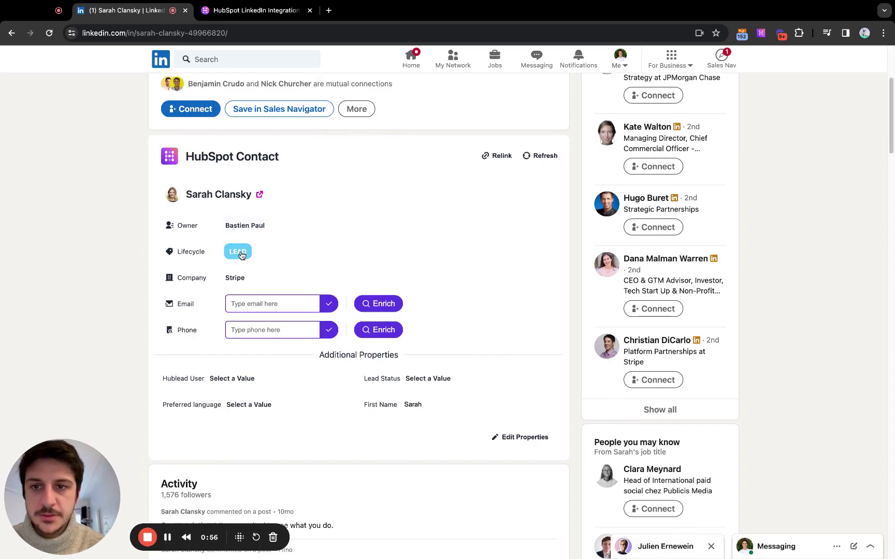
left_click(237, 278)
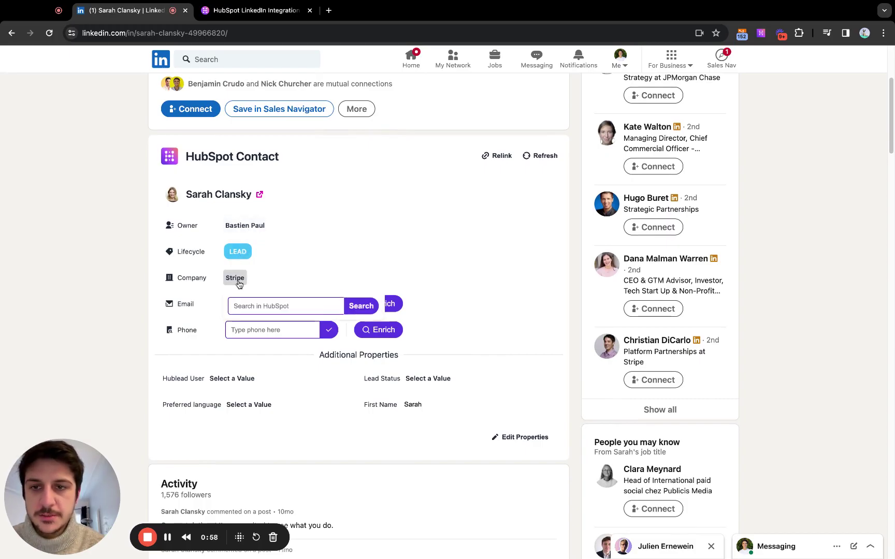
key("Escape")
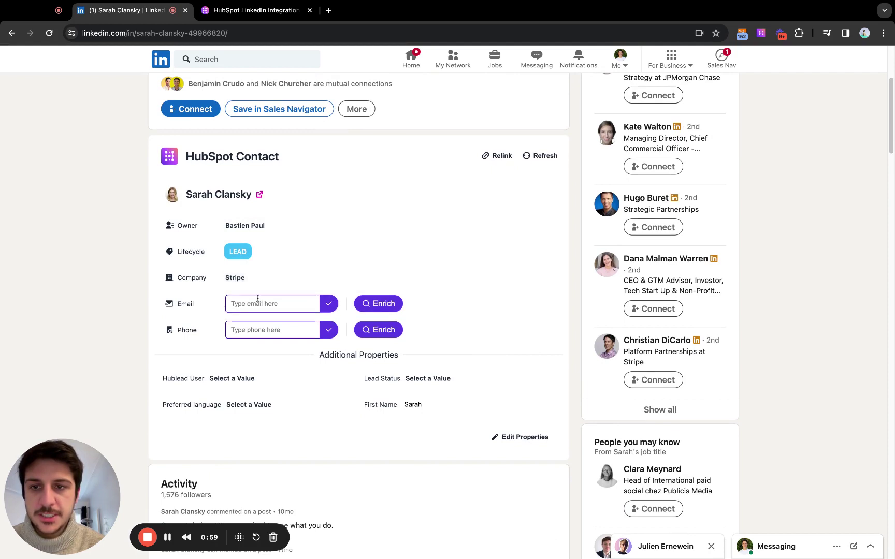
left_click(376, 304)
scroll(480, 335, "down", 1)
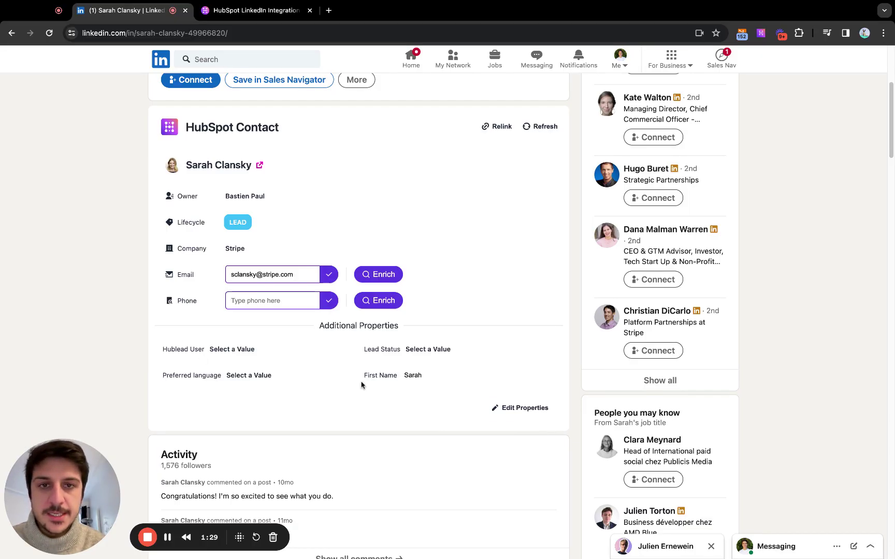
scroll(375, 384, "up", 1)
left_click(495, 417)
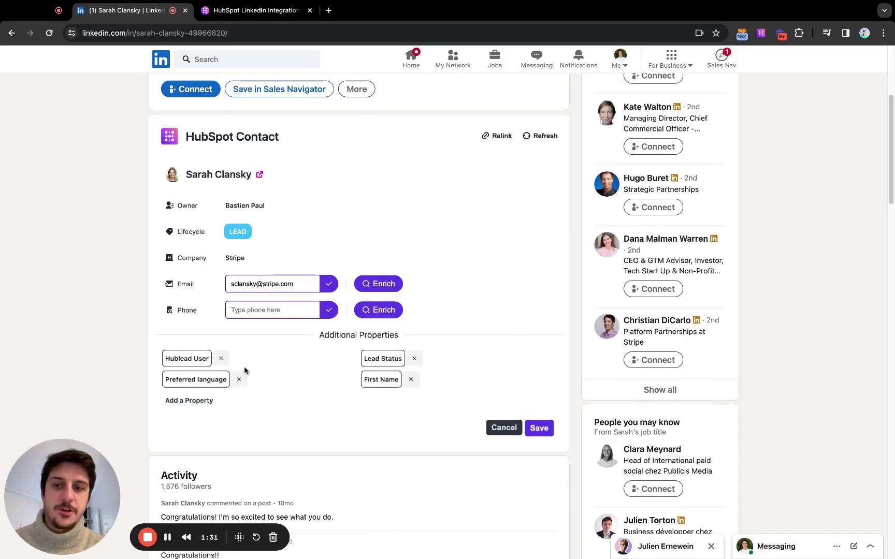
left_click(206, 402)
type("last na")
key("shift+Left")
key("shift+Left")
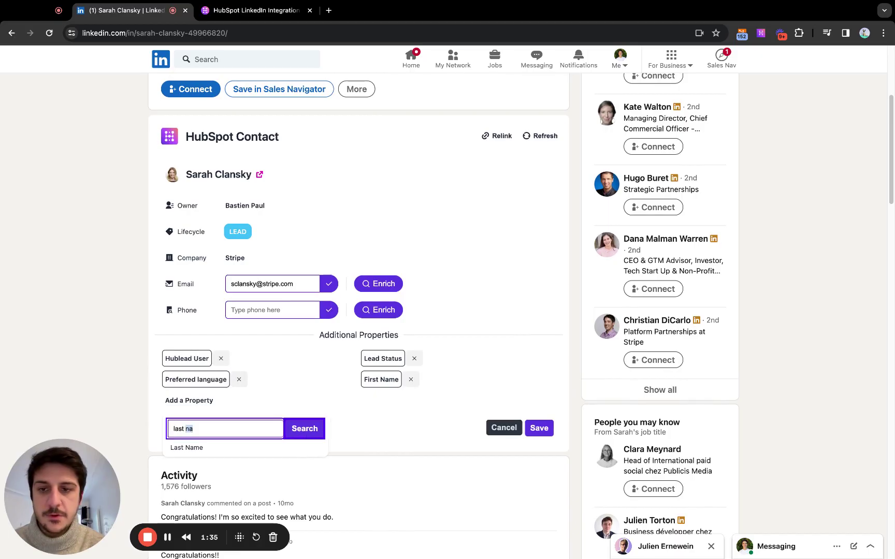
key("shift+Left")
key("shift+Left")
key("shift+Left")
key("shift+Left")
key("shift+Left")
key("BackSpace")
left_click(357, 414)
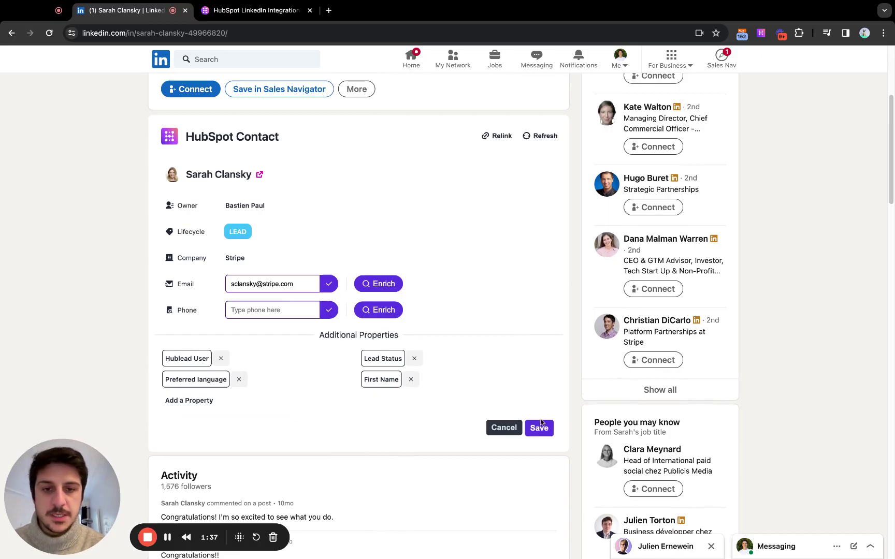
left_click(503, 427)
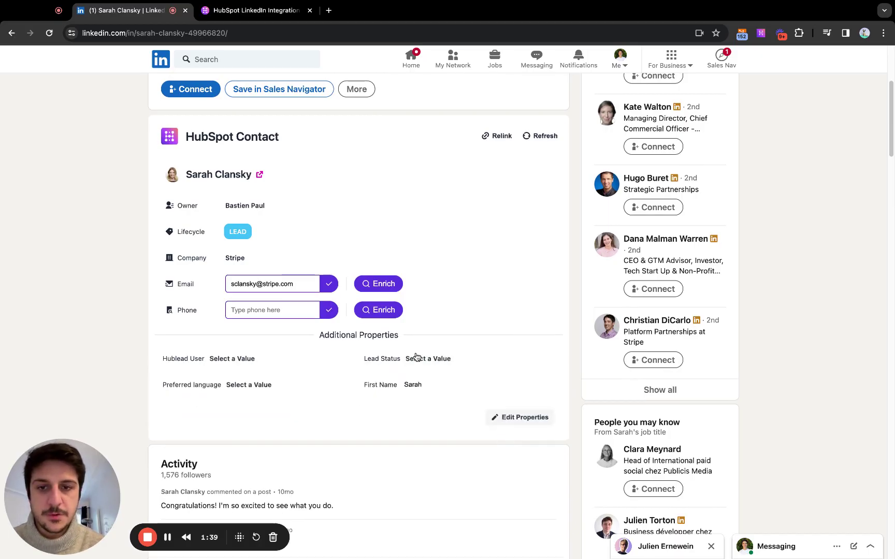
Step: Look through the available Lead Status options for the contact
left_click(433, 365)
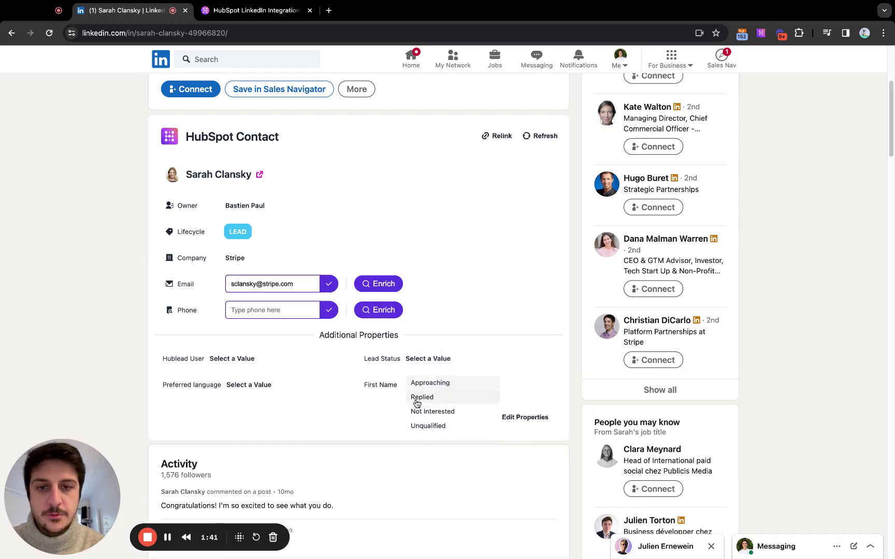
left_click(433, 388)
scroll(431, 362, "up", 1)
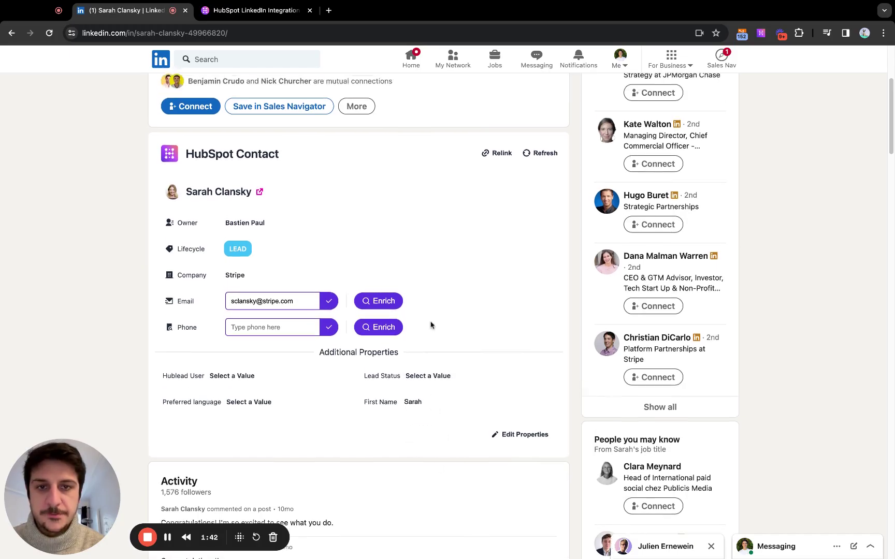
Step: Open the contact's HubSpot record and examine the imported headline, original source and LinkedIn profile URL
left_click(262, 191)
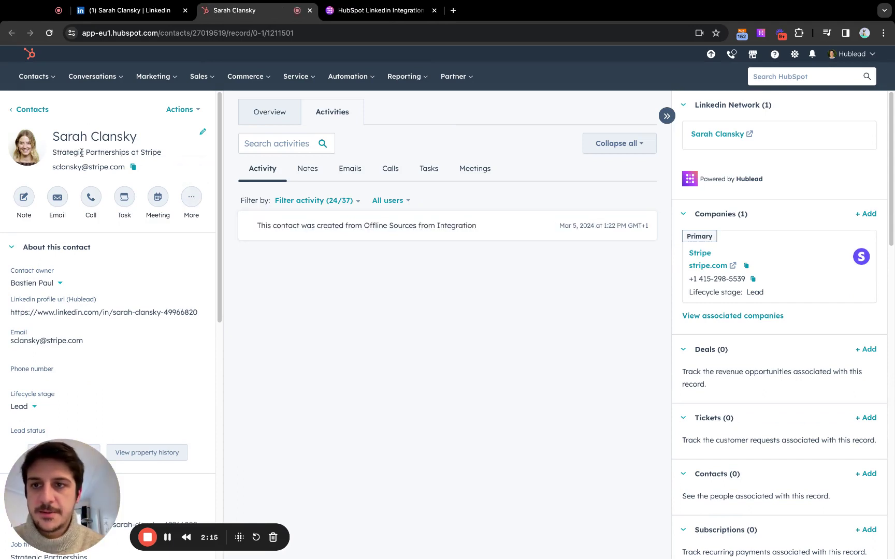
triple_click(63, 153)
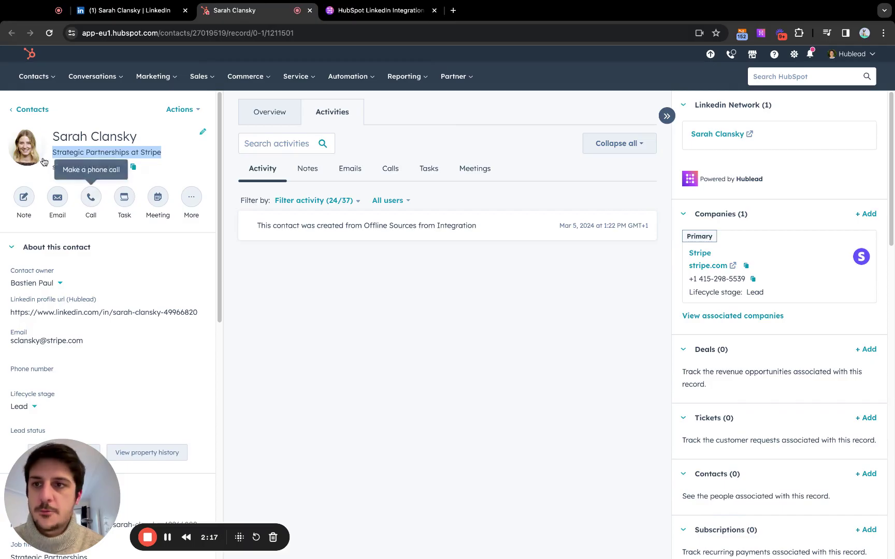
scroll(65, 165, "down", 3)
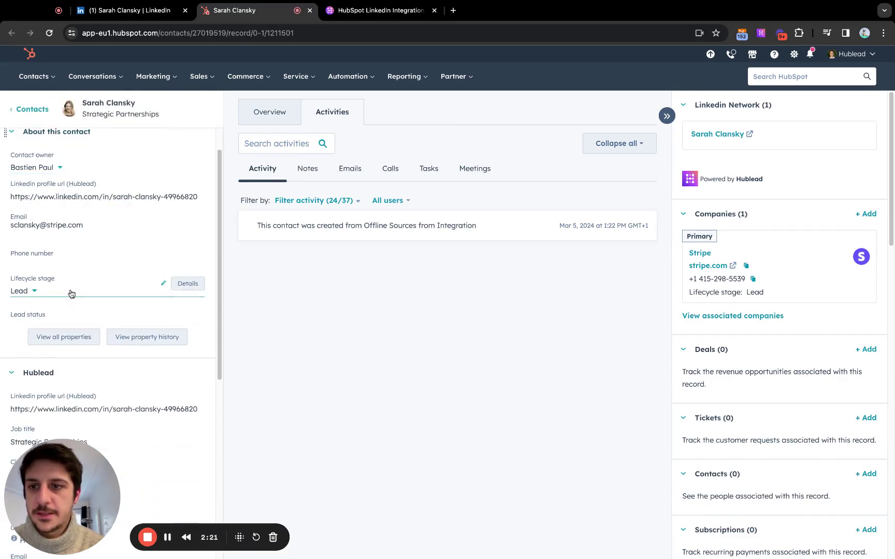
scroll(71, 293, "down", 2)
scroll(71, 293, "down", 3)
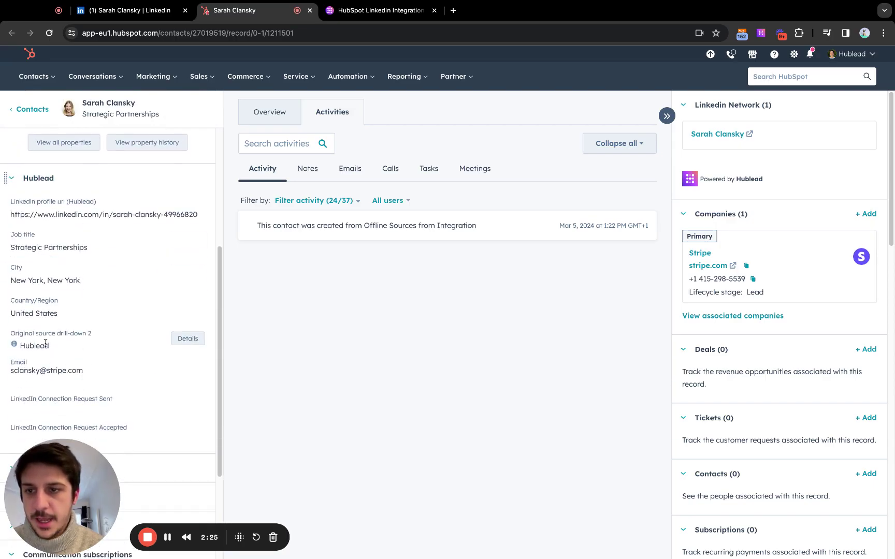
double_click(49, 345)
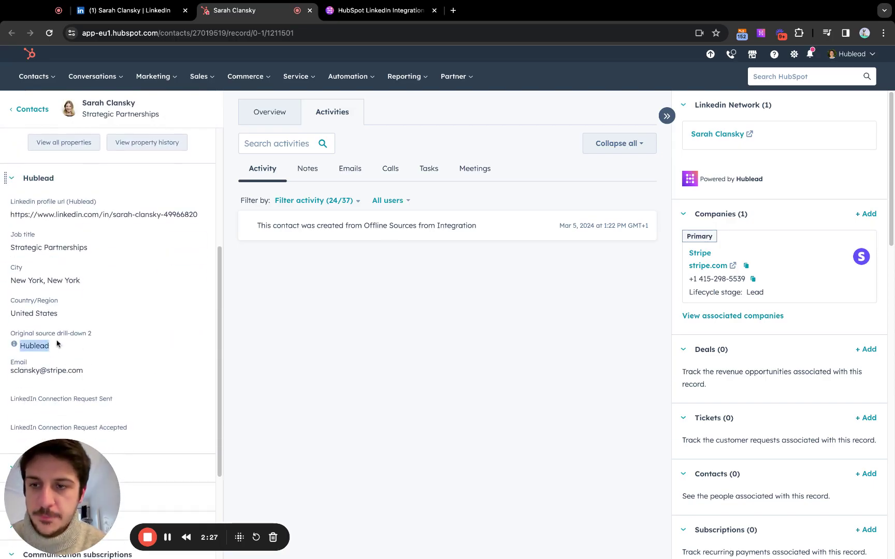
triple_click(120, 215)
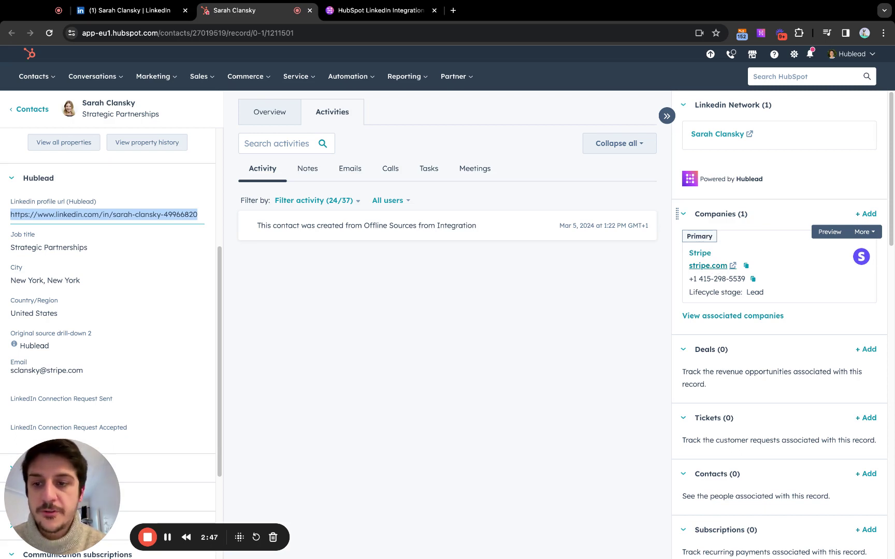
scroll(171, 268, "up", 6)
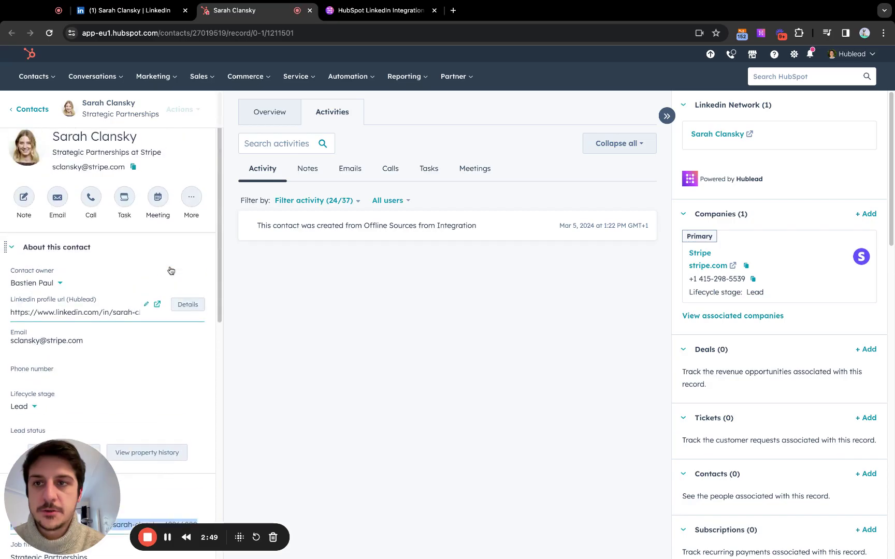
left_click(171, 270)
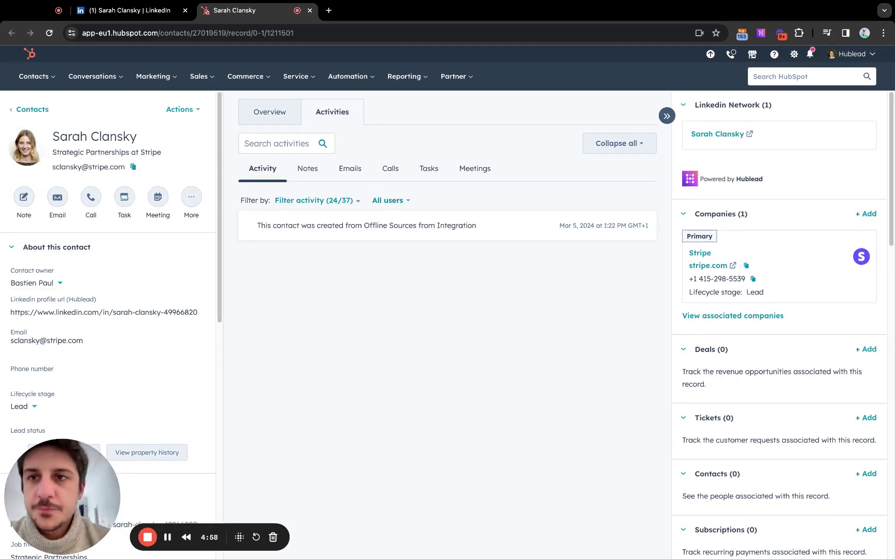
Step: Return to LinkedIn, open the minimized message conversation, and go to its synced messages in HubSpot
left_click(132, 11)
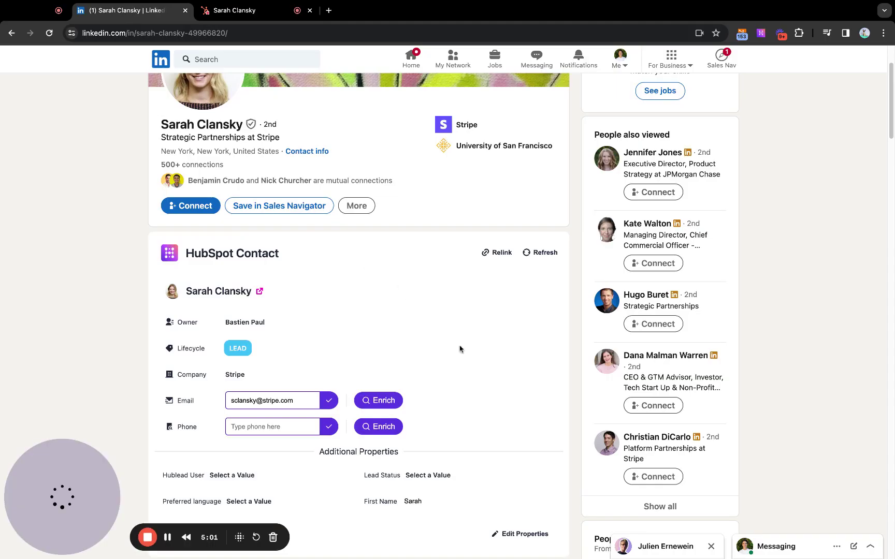
left_click(640, 543)
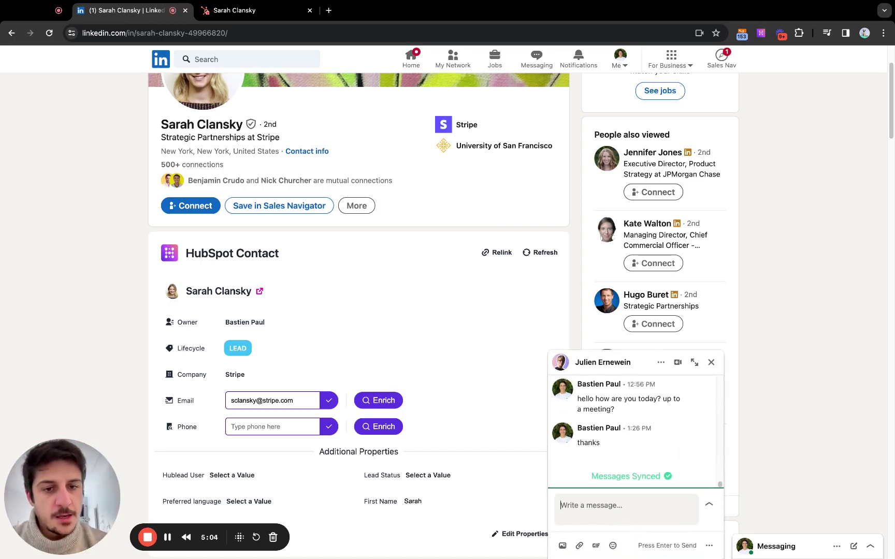
left_click(628, 476)
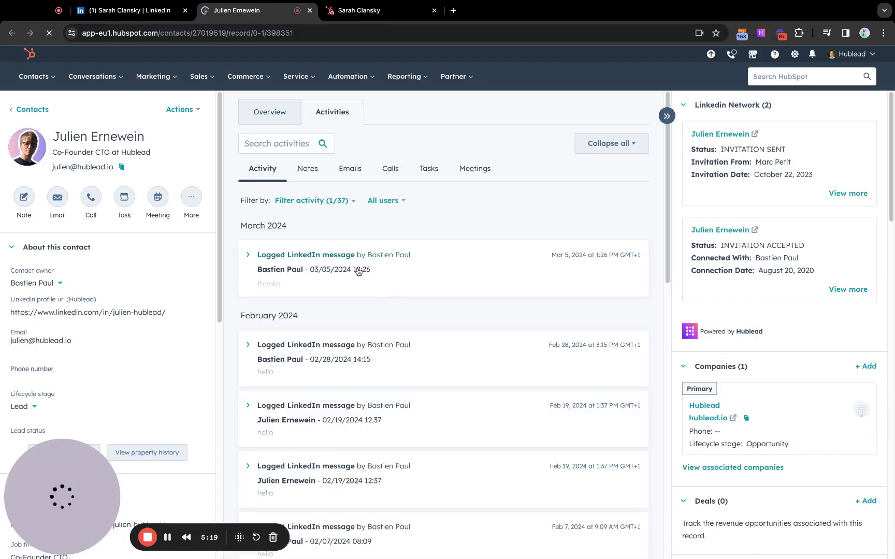
Step: Check the activity type filter, then expand the March 5, 2024 logged LinkedIn message and view its associations
left_click(332, 202)
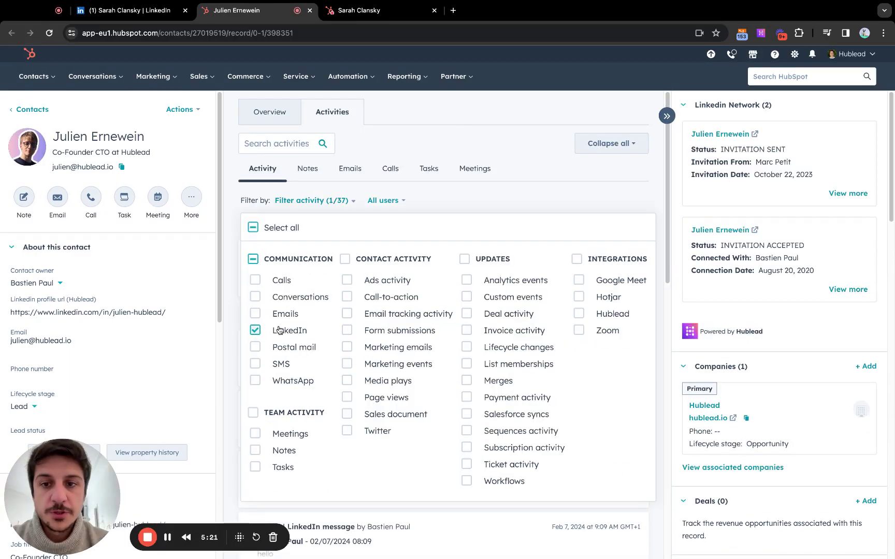
left_click(517, 189)
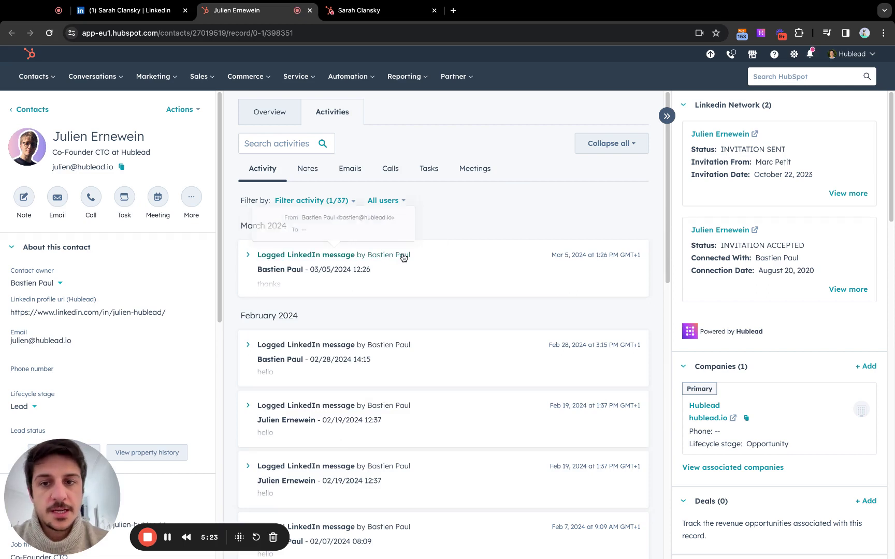
left_click(402, 256)
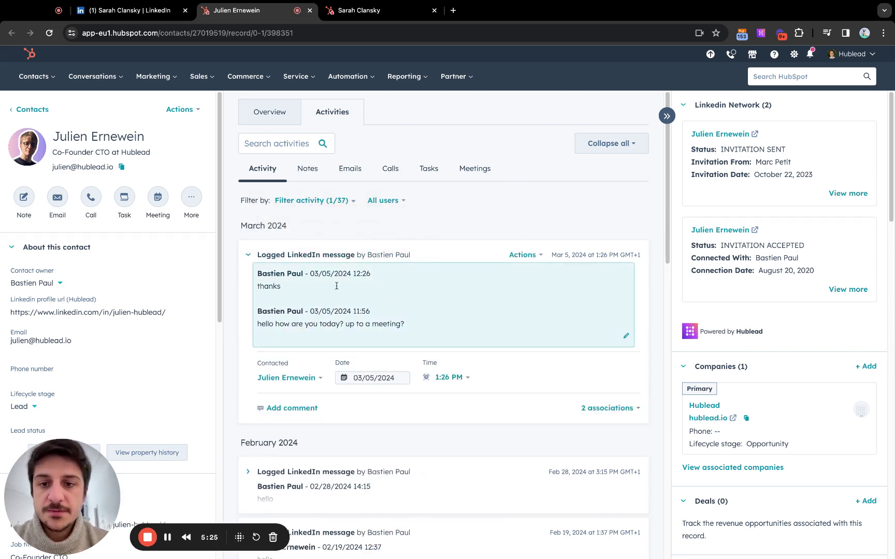
left_click(624, 412)
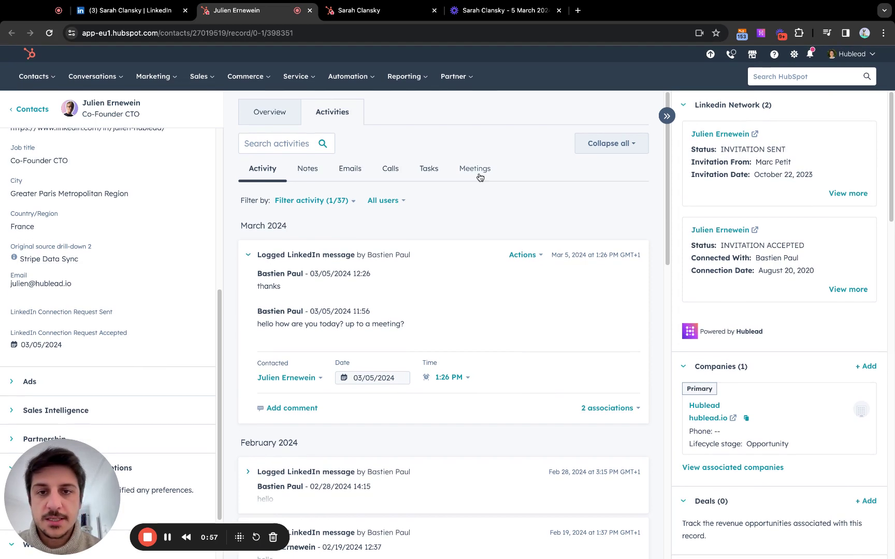
Step: Filter the contact's activities to Hublead only instead of LinkedIn, and check the LinkedIn Connection Request Sent and Accepted fields
left_click(337, 201)
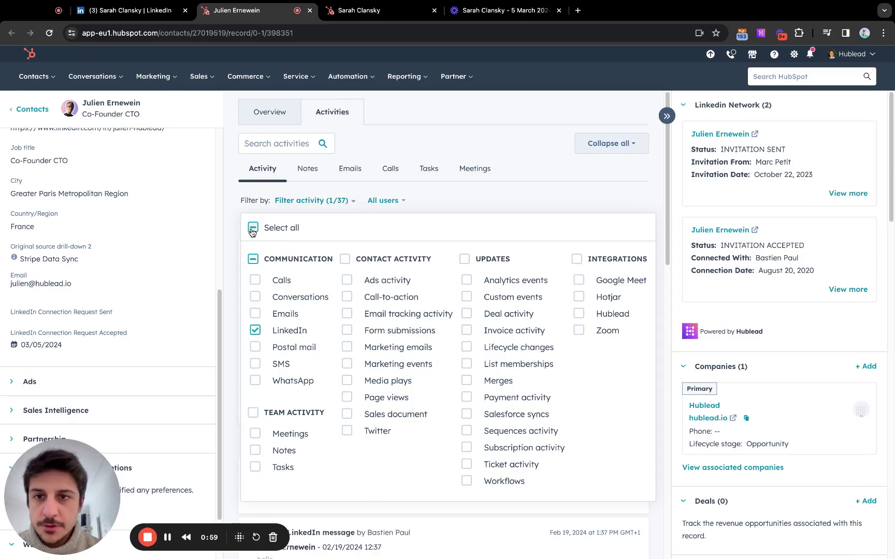
left_click(255, 332)
left_click(579, 314)
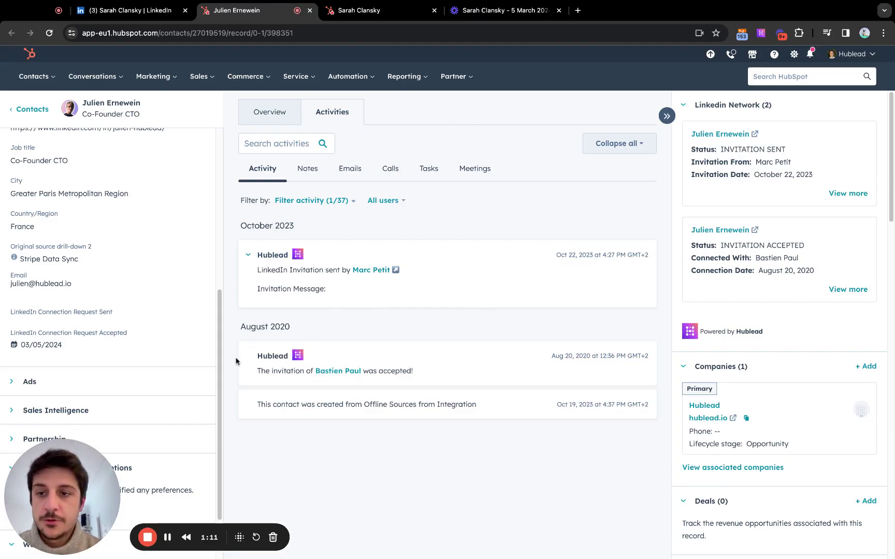
mouse_move(106, 327)
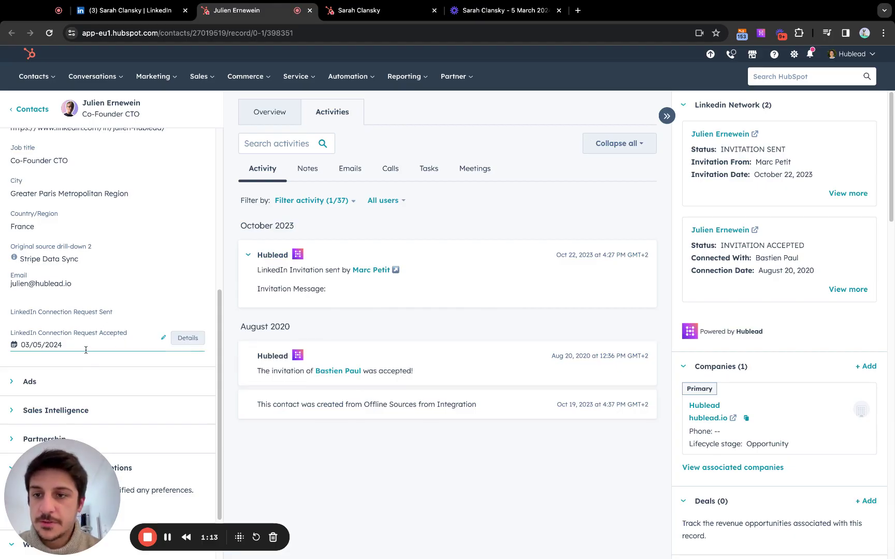
mouse_move(141, 316)
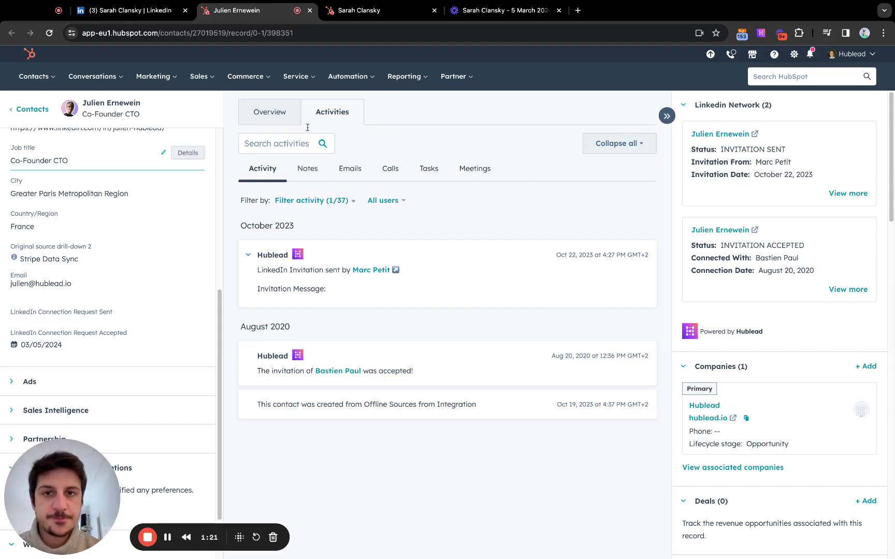
Step: Open the LinkedIn reports dashboard and examine the reports on contacts created with Hublead and weekly LinkedIn conversations per sales
left_click(41, 57)
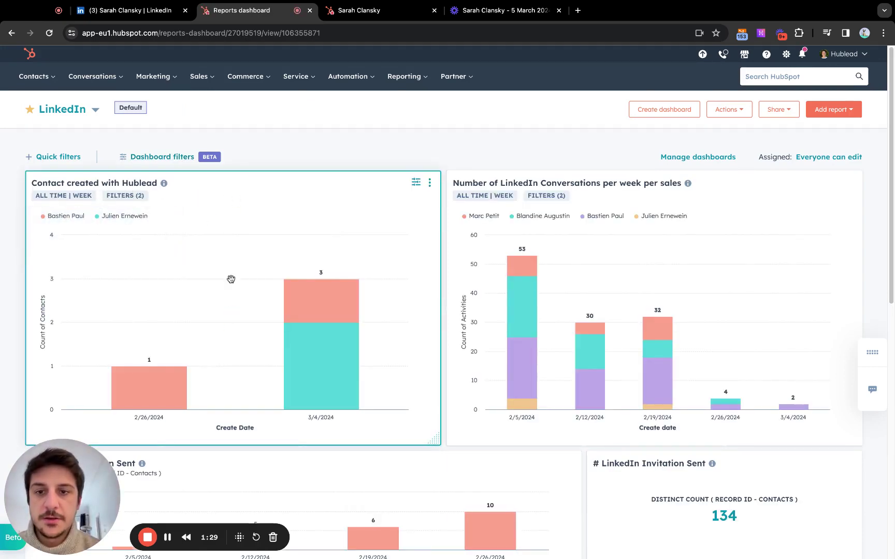
mouse_move(324, 296)
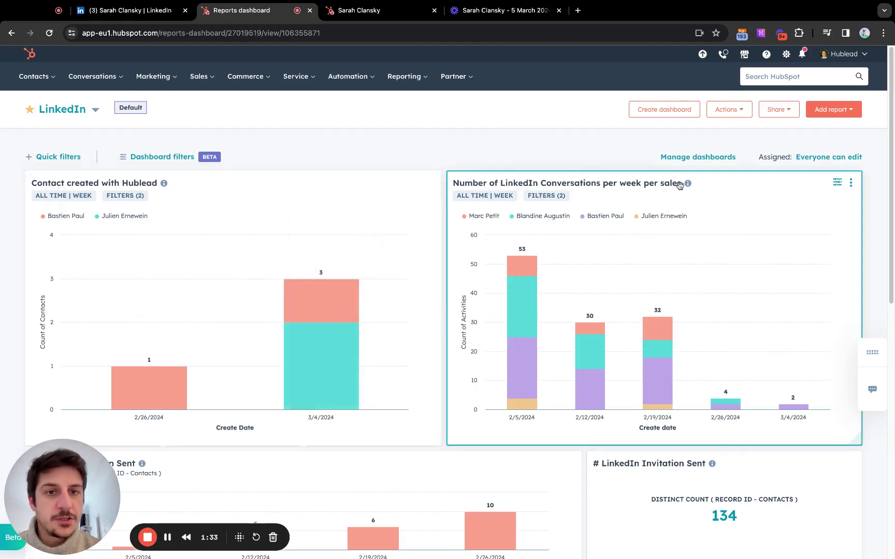
mouse_move(661, 329)
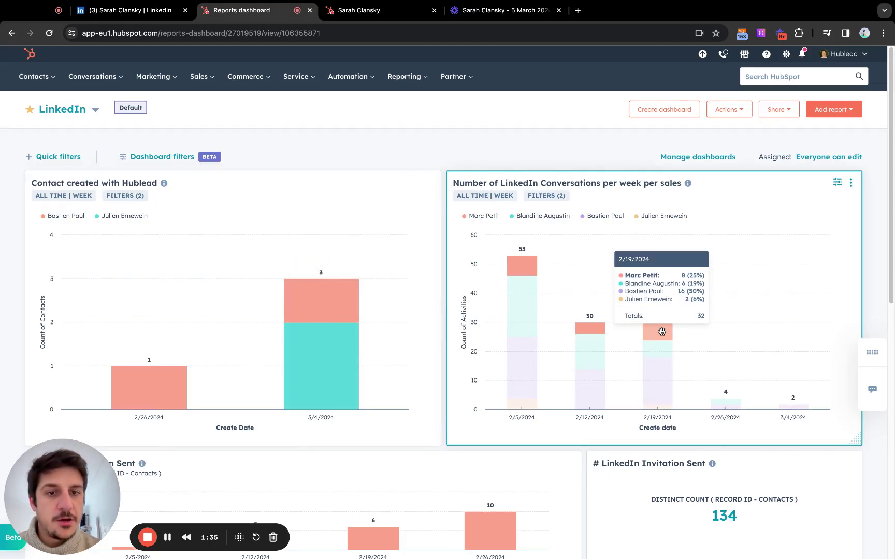
Step: Examine the weekly charts and total counts for LinkedIn invitations sent, accepted and pending, and return to the start of the dashboard
scroll(661, 331, "down", 5)
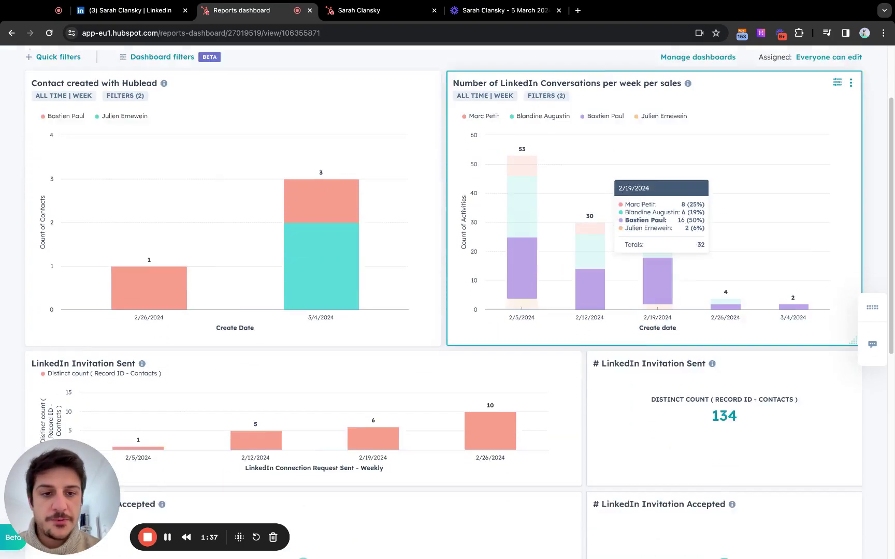
scroll(620, 355, "down", 2)
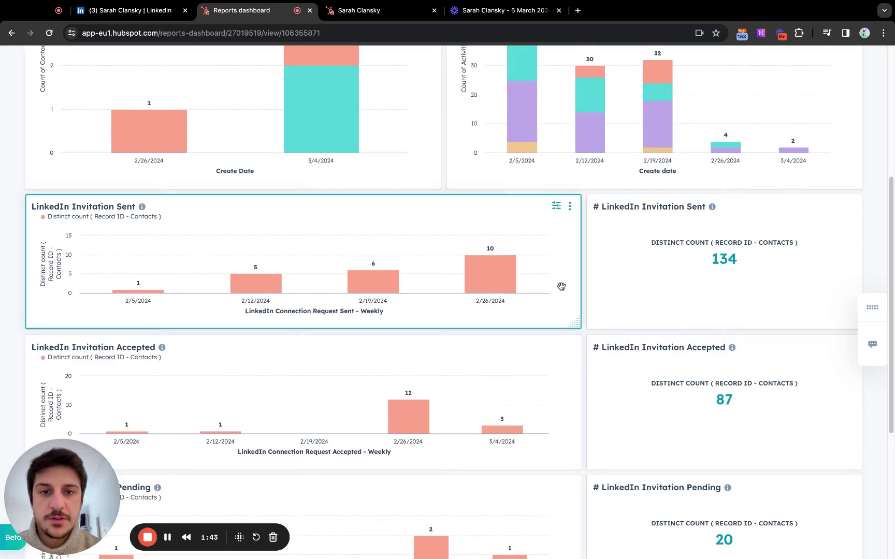
mouse_move(390, 286)
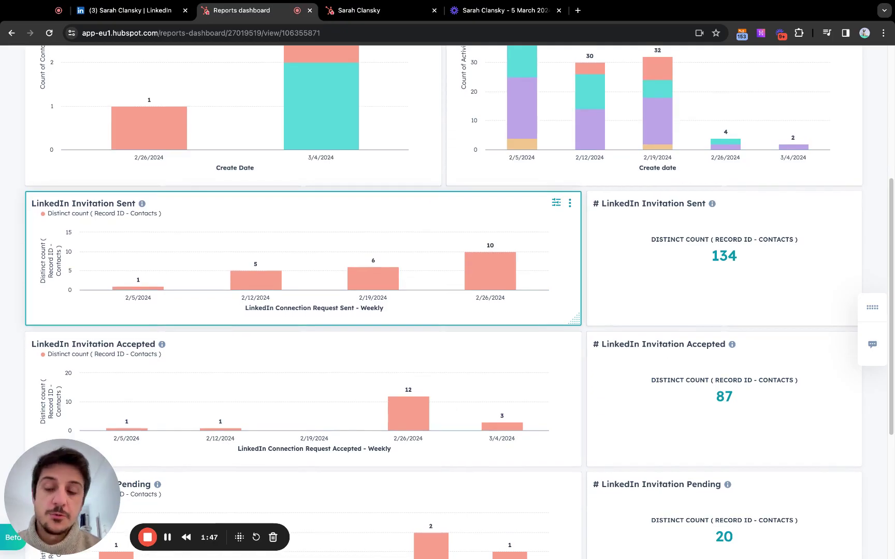
scroll(452, 289, "down", 3)
scroll(414, 311, "down", 1)
mouse_move(381, 329)
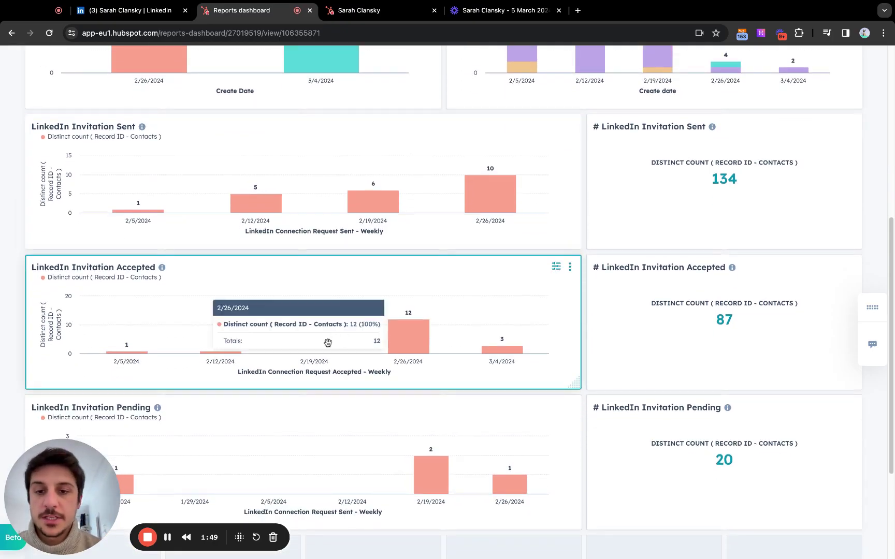
scroll(470, 355, "down", 3)
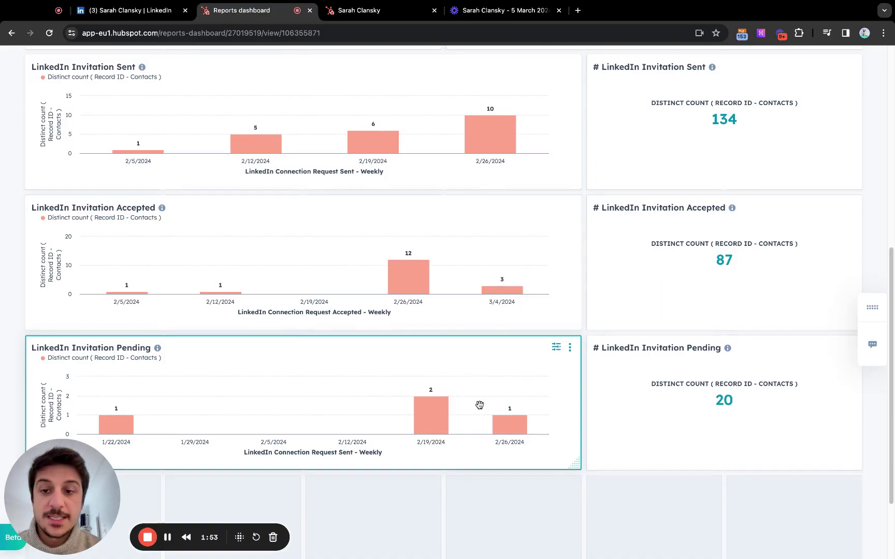
scroll(631, 392, "up", 4)
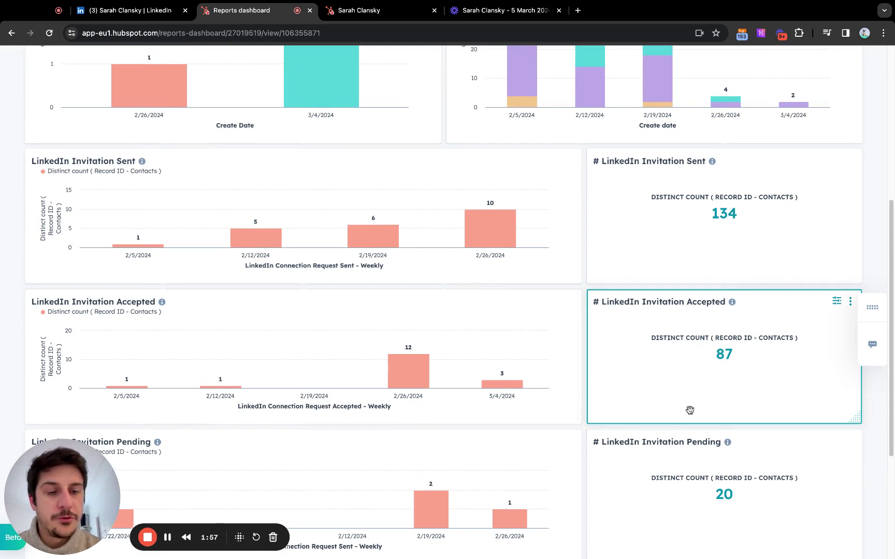
scroll(690, 410, "up", 1)
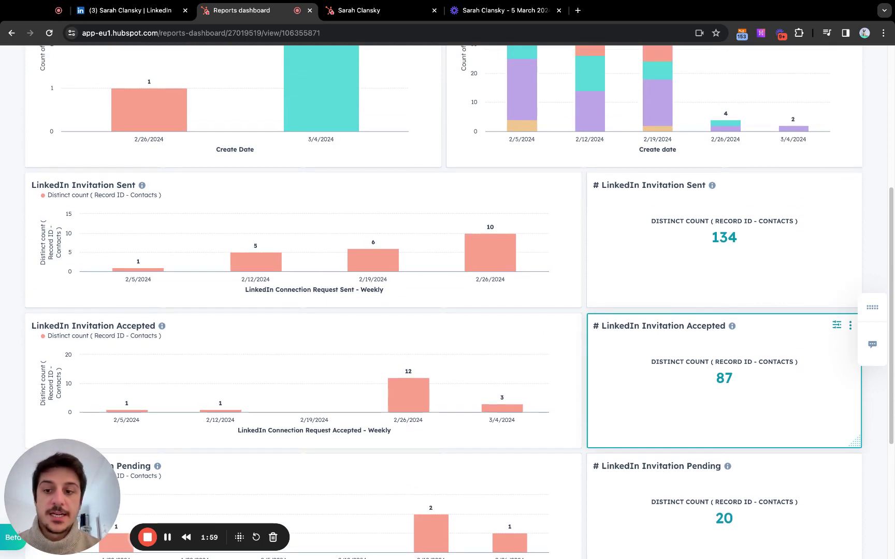
scroll(636, 346, "up", 11)
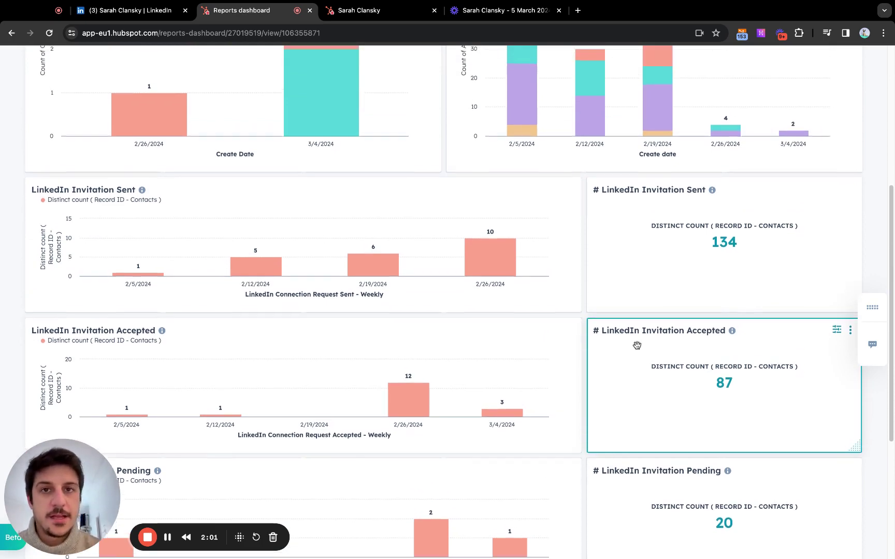
scroll(637, 346, "up", 1)
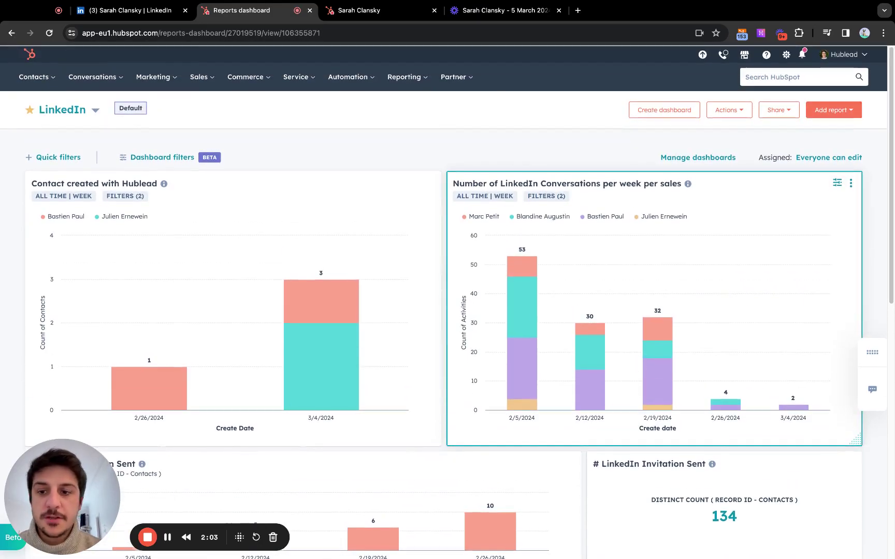